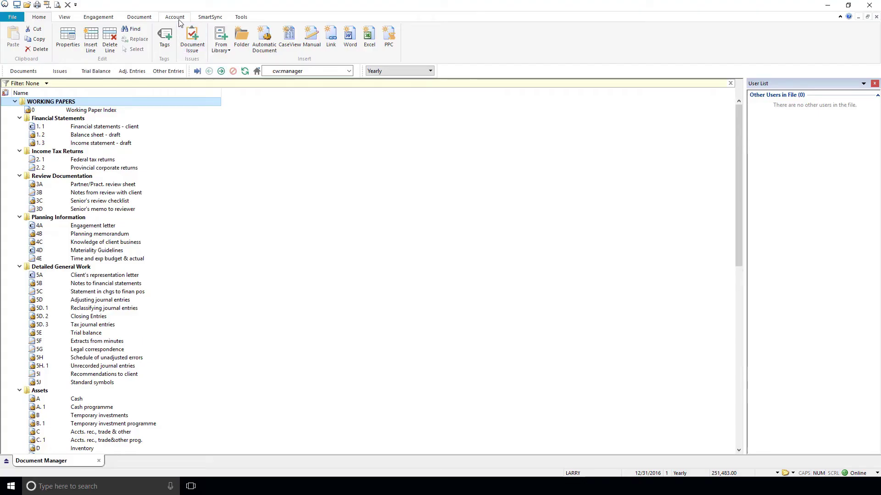
- Create a new adjusting entry as Audit Senior, then entry 8 in the offline Staff Accountant copy
{"action": "left_click", "coordinate": [174, 17]}
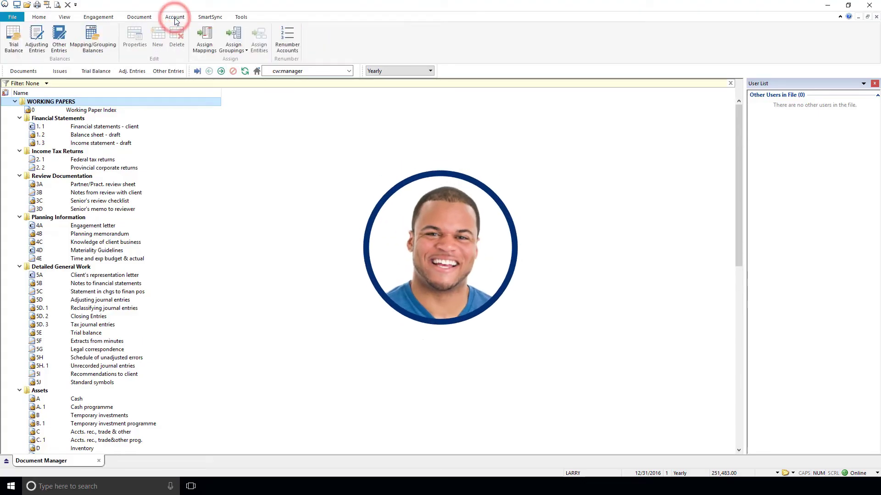
{"action": "left_click", "coordinate": [36, 38]}
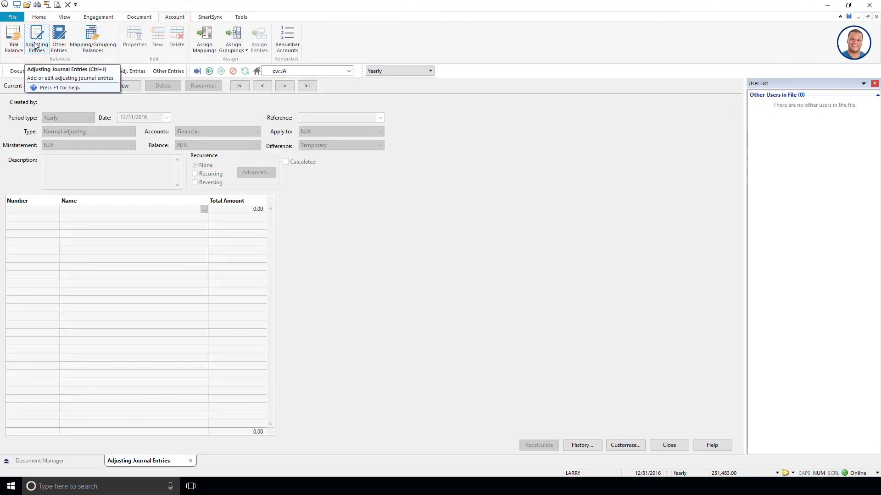
{"action": "left_click", "coordinate": [124, 86]}
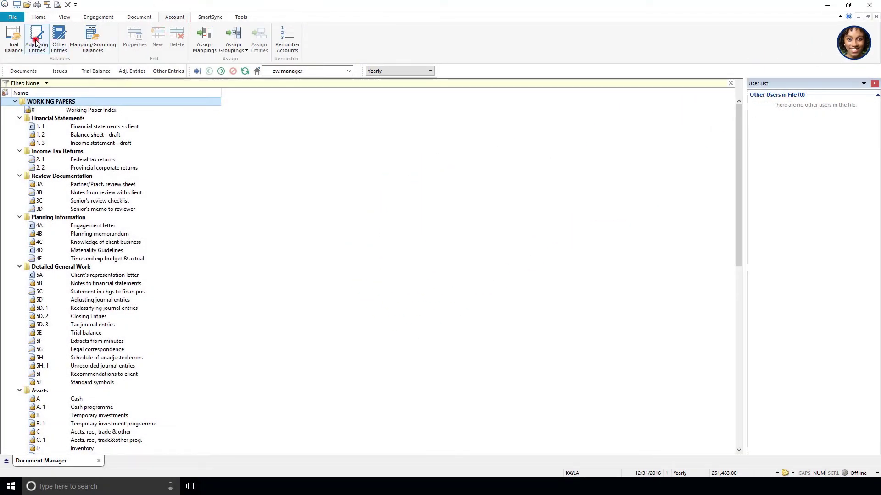
{"action": "left_click", "coordinate": [37, 37]}
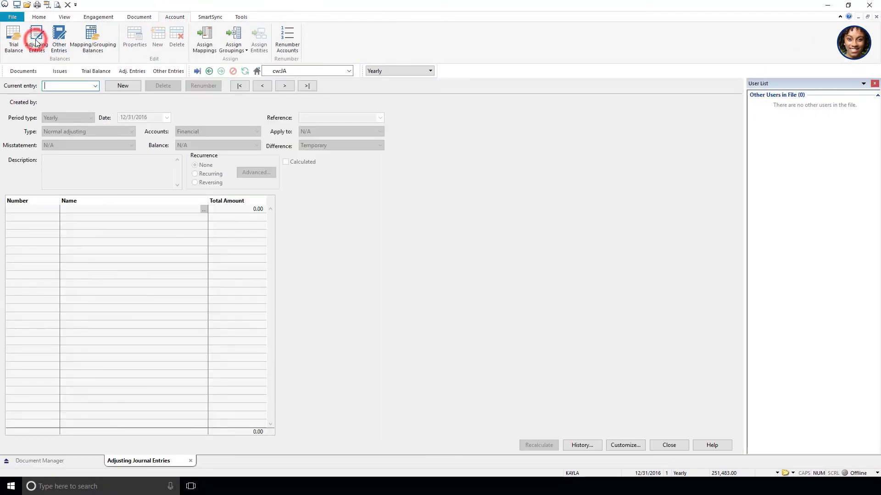
{"action": "left_click", "coordinate": [123, 86]}
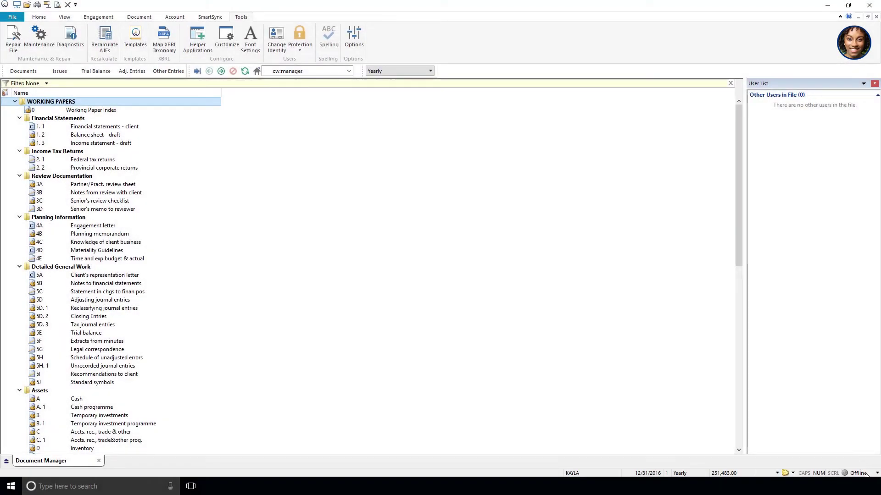
- Turn off Work Offline to sync, then select the conflict renumbering entry 8 to 9
{"action": "right_click", "coordinate": [866, 474]}
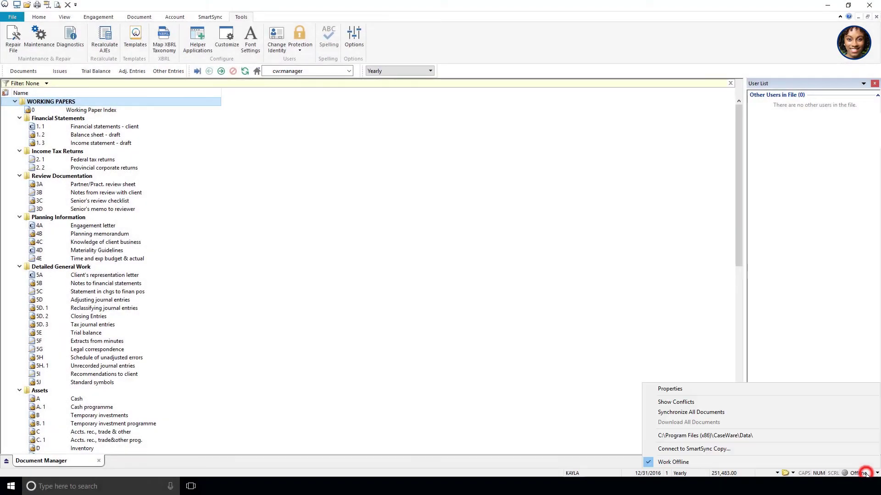
{"action": "left_click", "coordinate": [759, 461]}
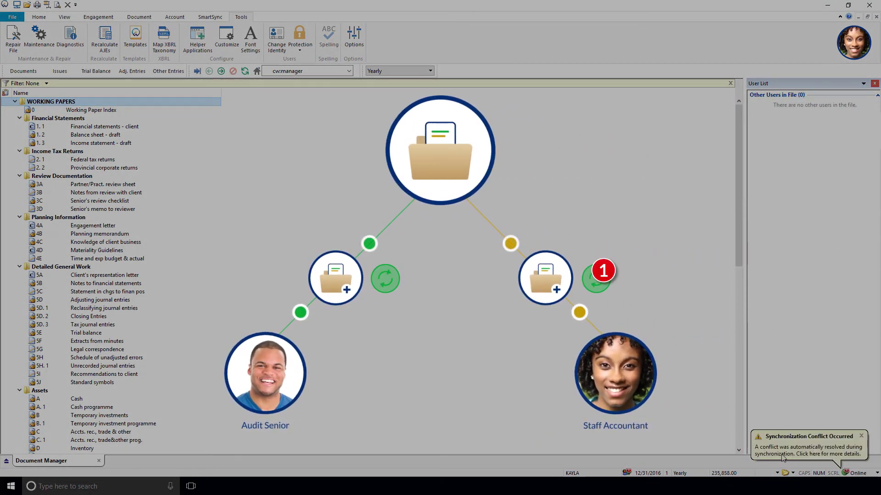
{"action": "left_click", "coordinate": [816, 454]}
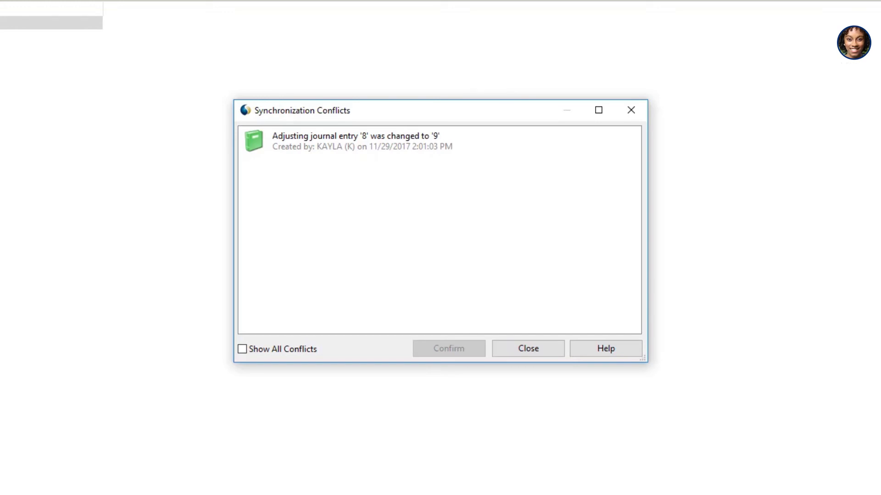
{"action": "left_click", "coordinate": [332, 137]}
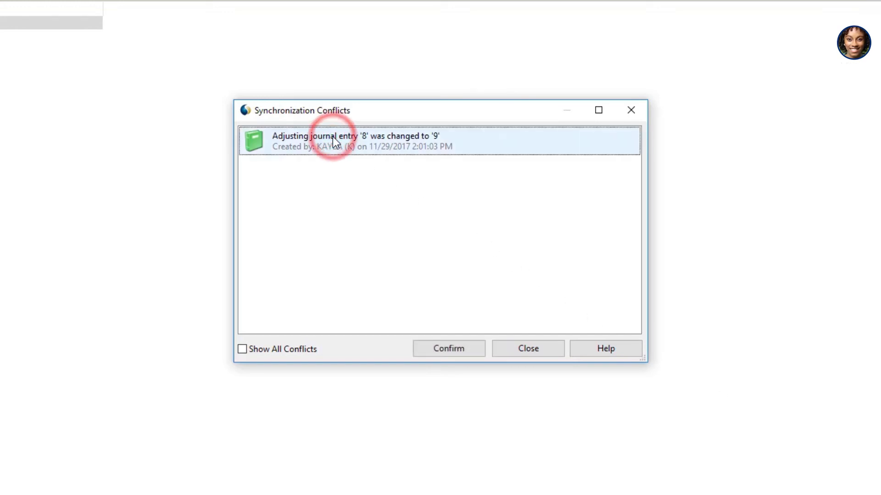